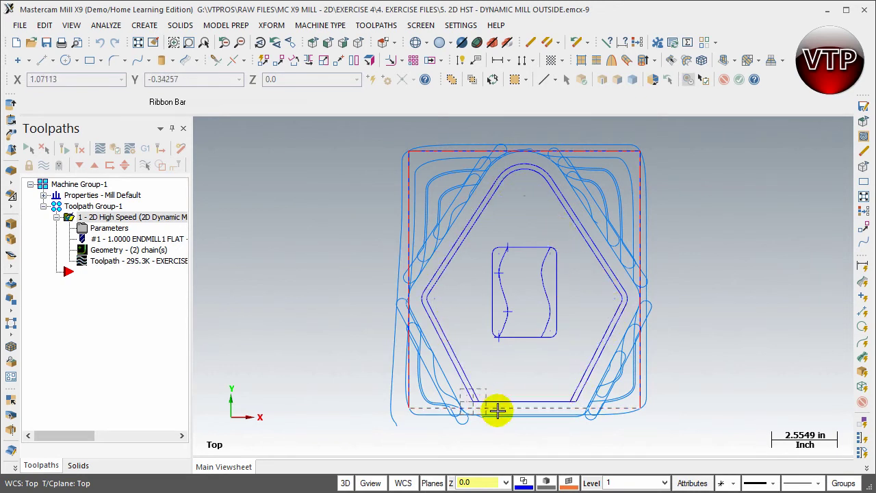
# Zoom in on the bottom horizontal line and its corners with the slanted lines.
pyautogui.scroll(5, 492, 404)
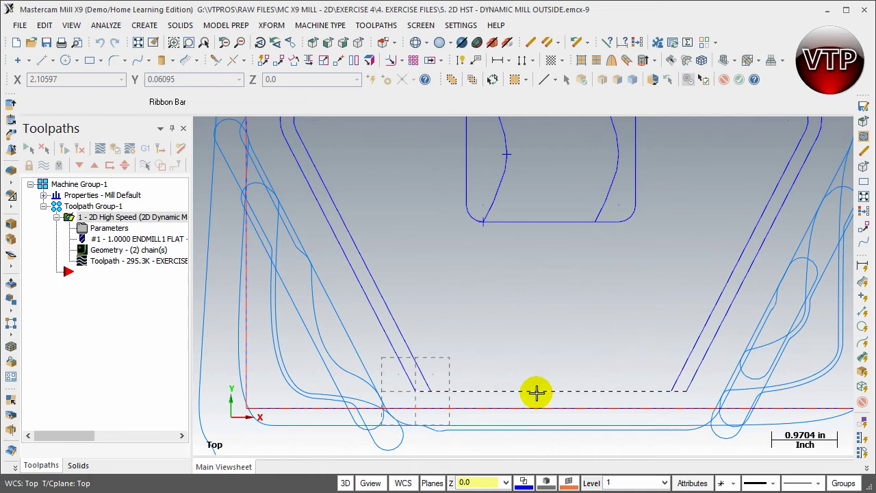
pyautogui.scroll(2, 621, 410)
pyautogui.scroll(2, 429, 371)
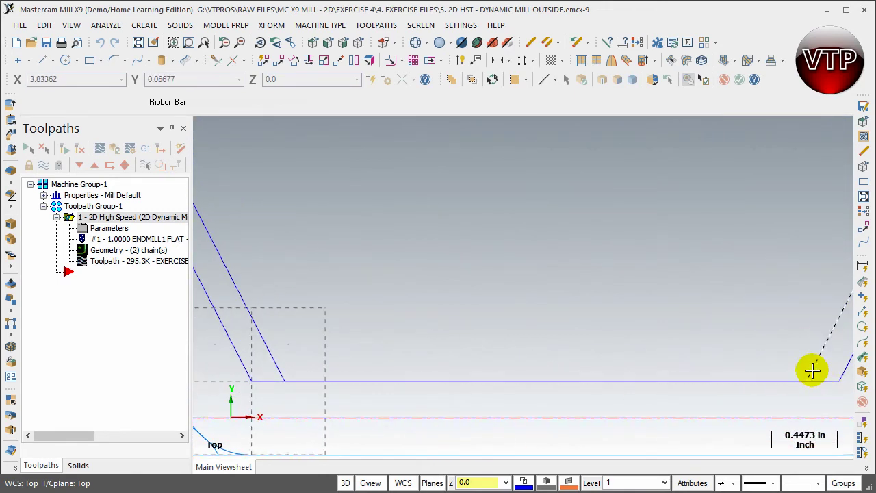
# Break the bottom line into two pieces at the left and right inner corners.
pyautogui.click(246, 60)
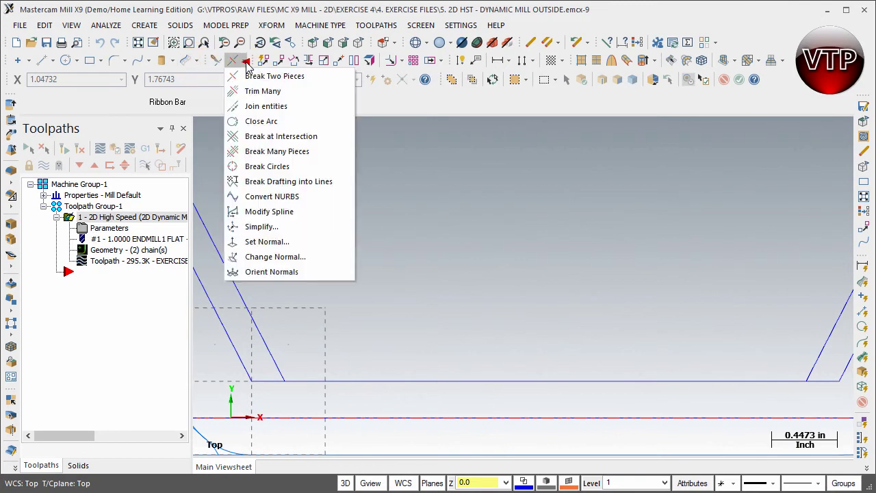
pyautogui.click(277, 77)
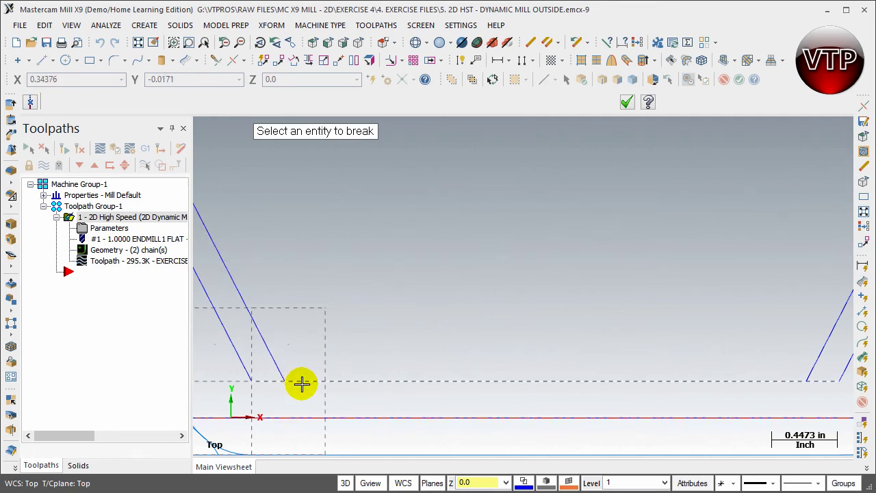
pyautogui.click(301, 381)
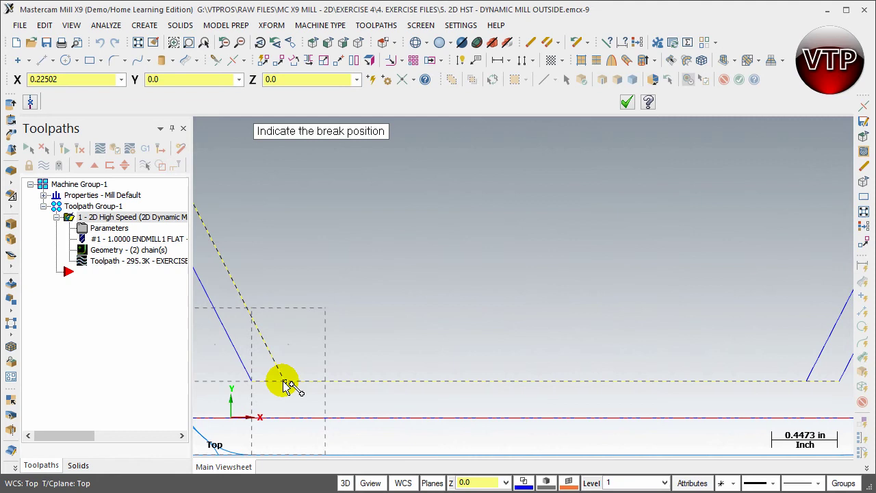
pyautogui.click(284, 382)
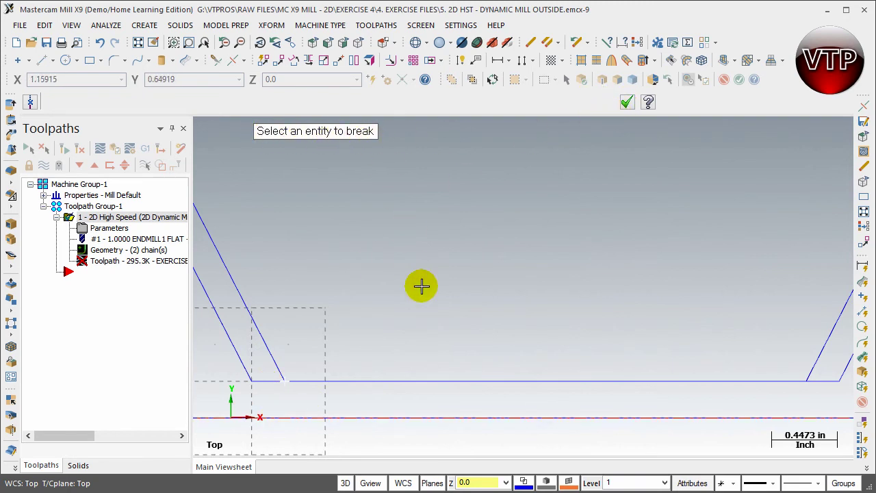
pyautogui.click(811, 381)
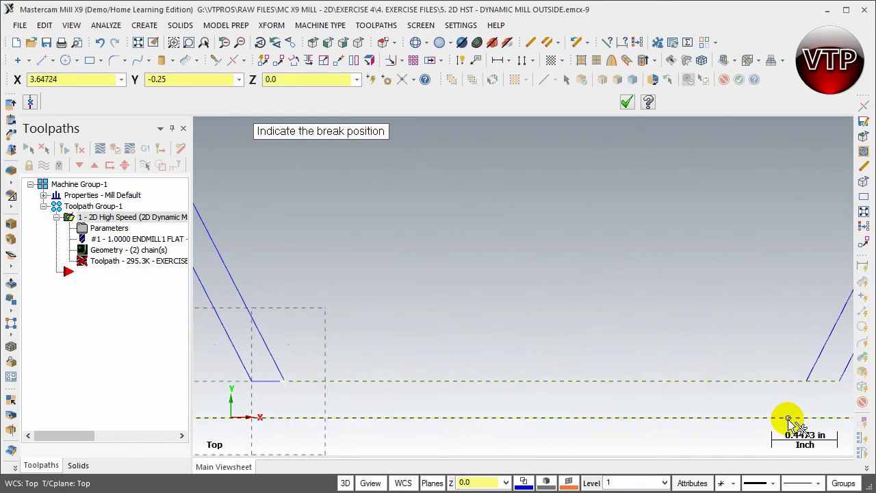
pyautogui.click(806, 382)
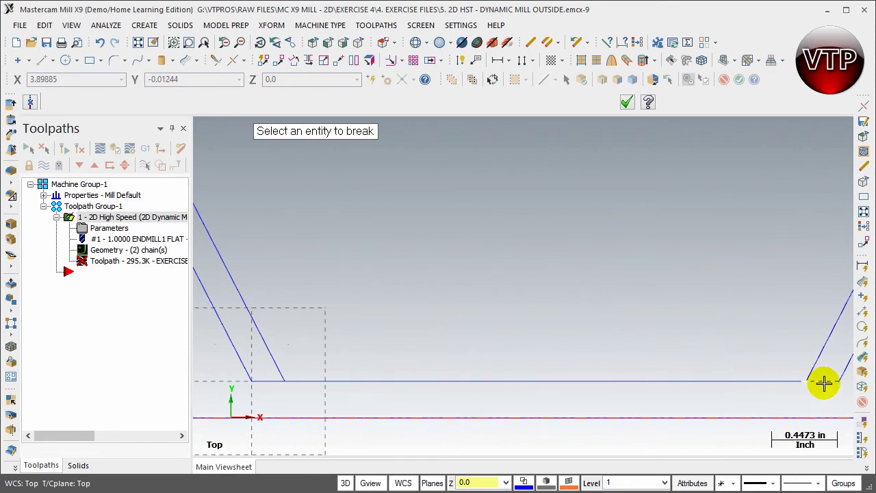
pyautogui.click(627, 103)
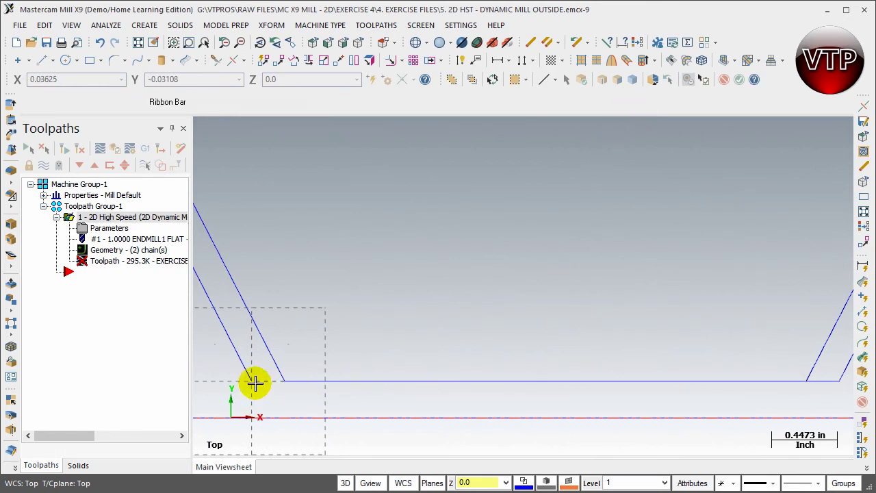
# Repaint the display and check the bottom line pieces at both corners.
pyautogui.hotkey('ctrl', 'z')
pyautogui.click(275, 368)
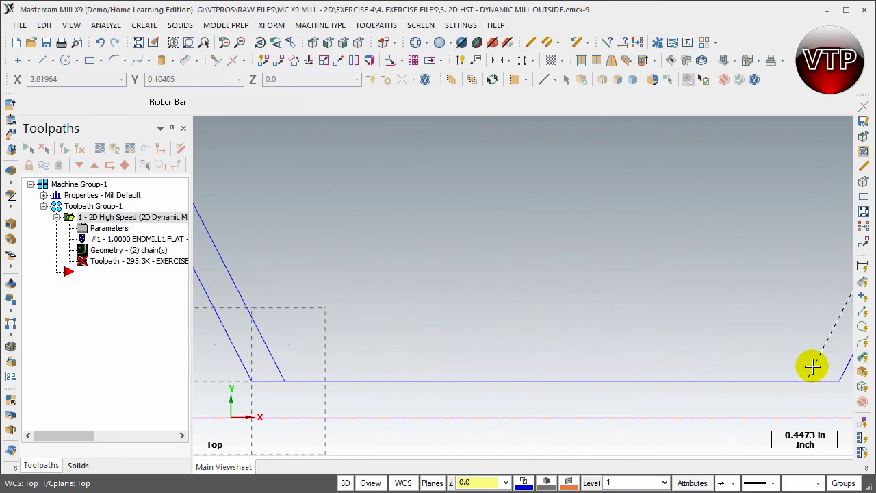
pyautogui.click(814, 367)
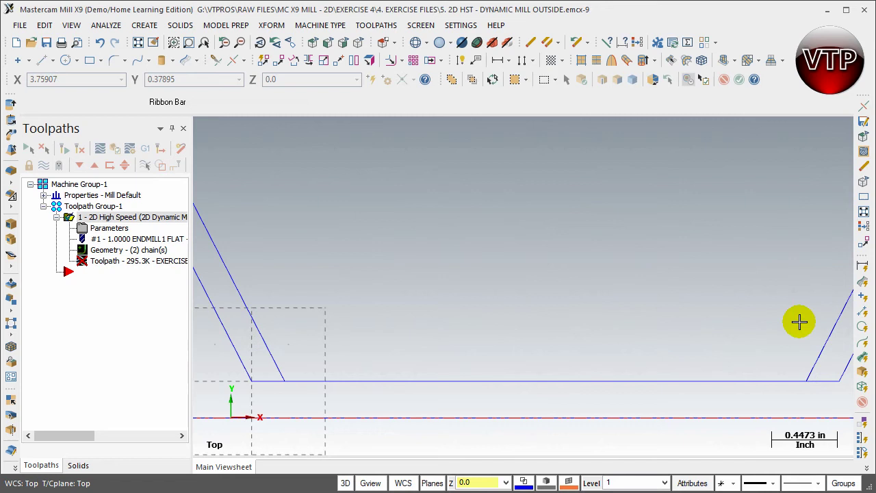
pyautogui.click(282, 368)
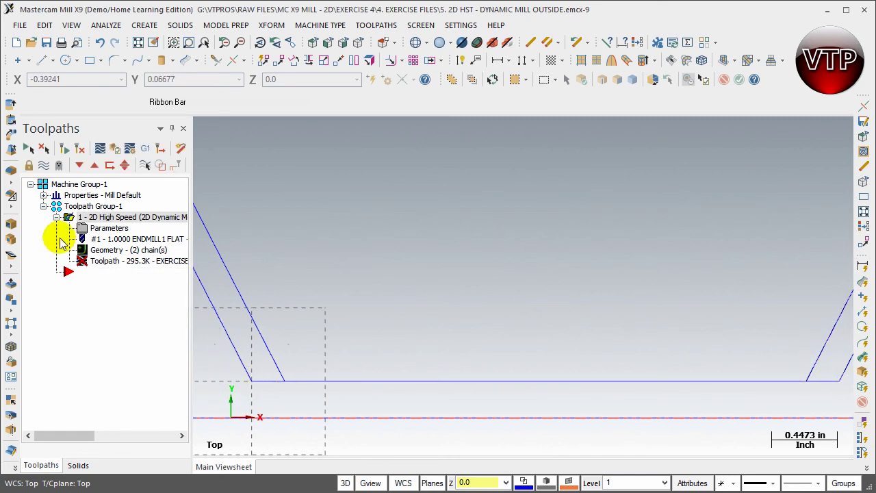
# Regenerate the 2D Dynamic Mill toolpath and dismiss the open-chain warning and error.
pyautogui.click(63, 148)
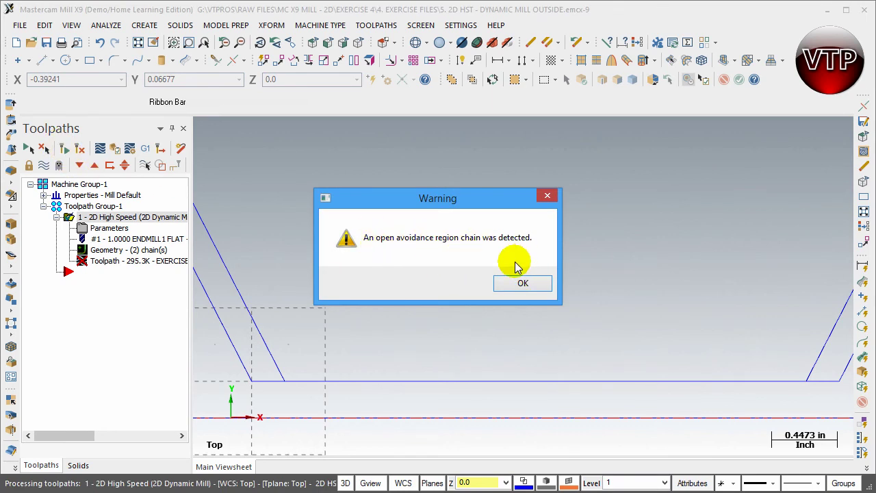
pyautogui.click(507, 290)
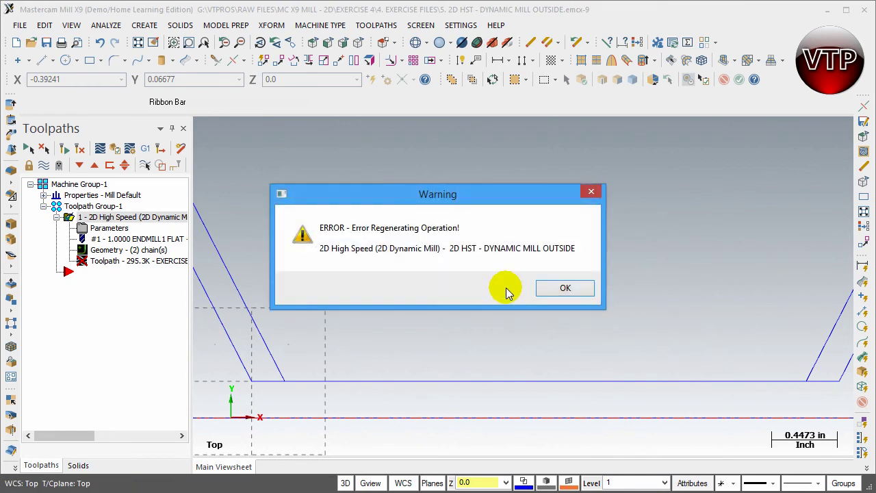
pyautogui.click(552, 293)
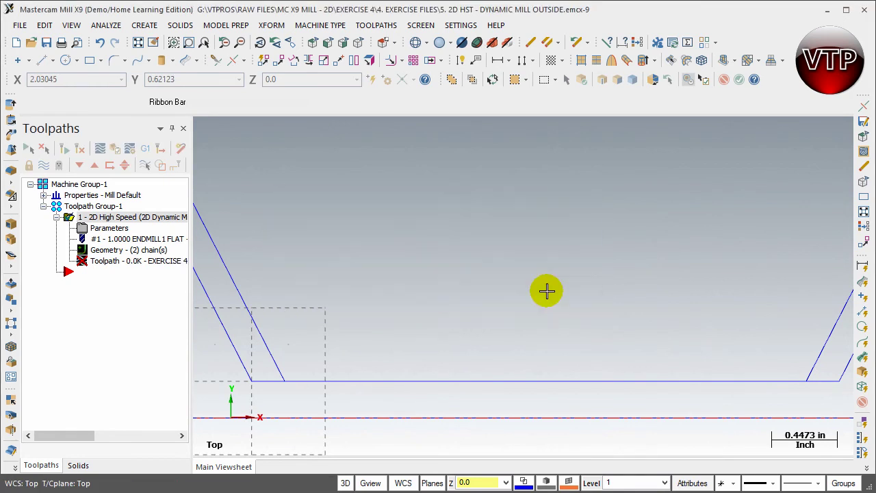
# Open the avoidance region's Chain Manager from the Dynamic Mill parameters' Toolpath Type page.
pyautogui.click(110, 230)
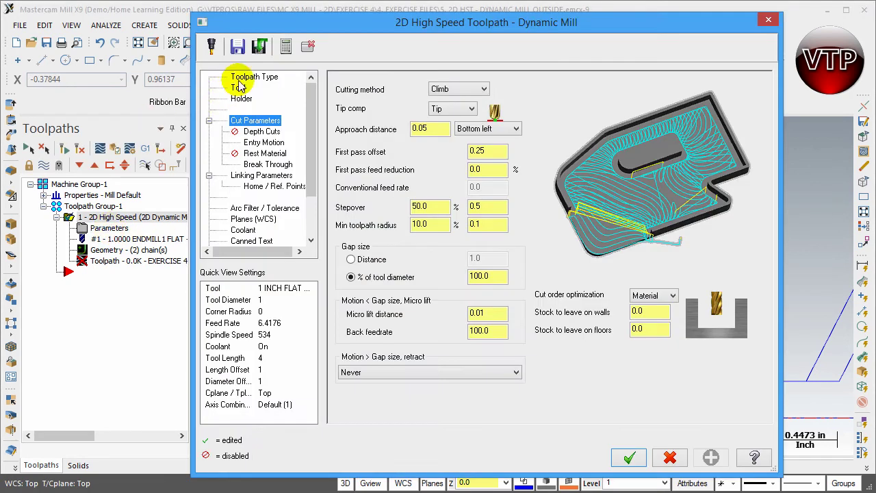
pyautogui.click(244, 78)
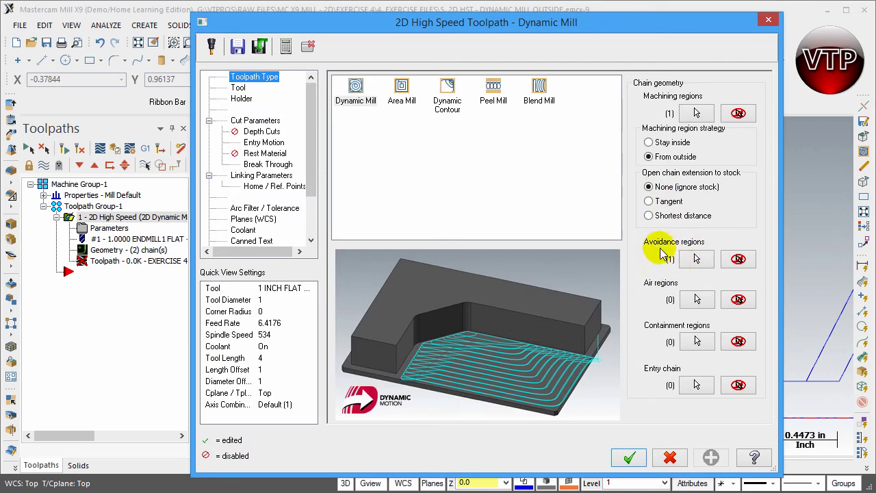
pyautogui.click(697, 260)
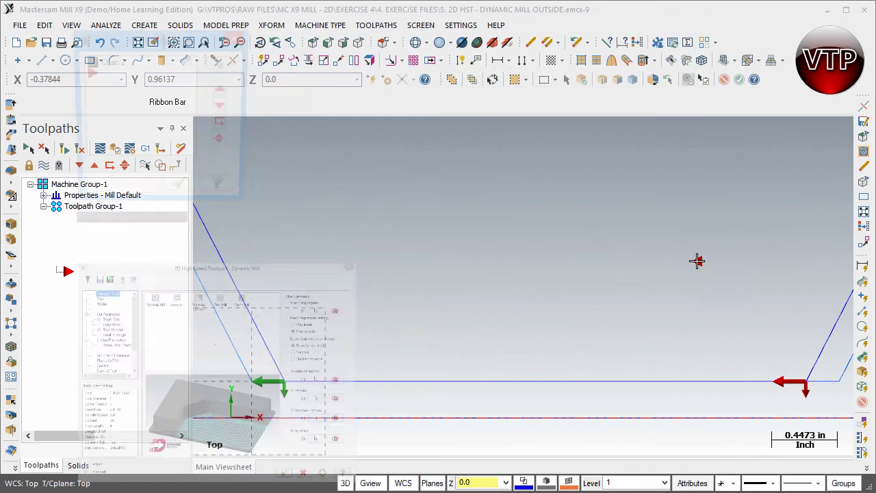
pyautogui.scroll(-5, 600, 183)
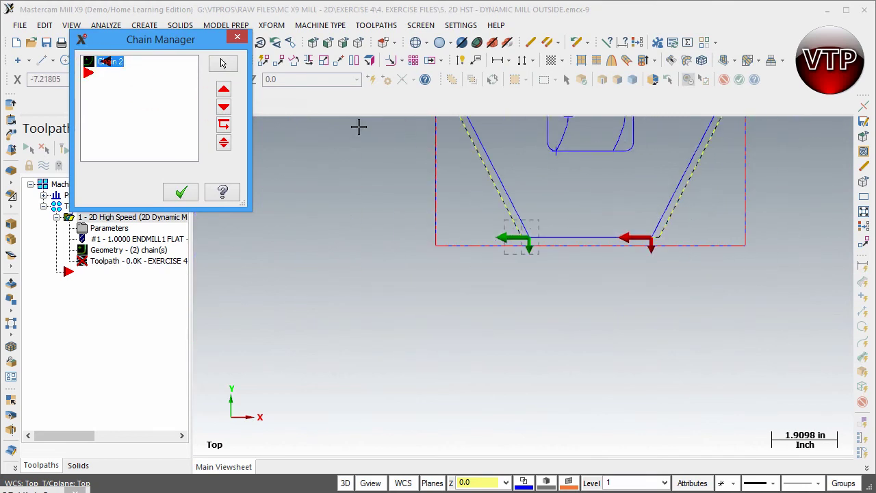
pyautogui.scroll(3, 598, 230)
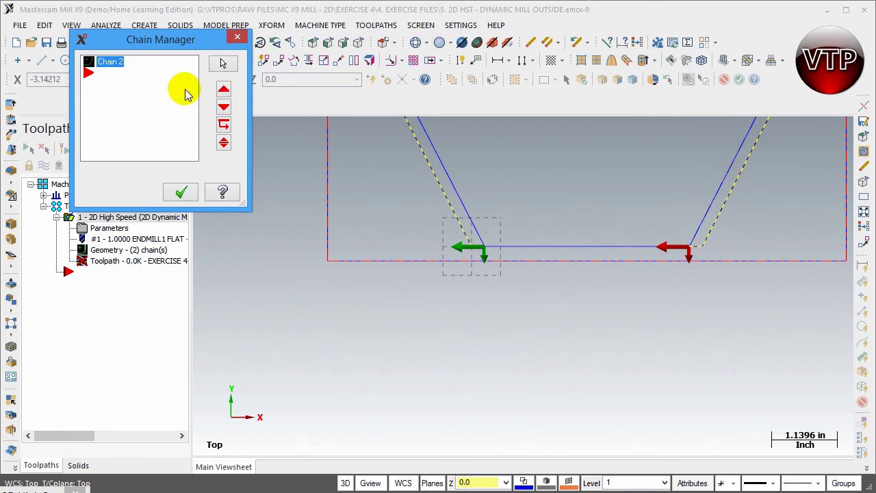
# Add Chain 3 along the bottom line, continuing through the branch point, and accept it.
pyautogui.rightClick(111, 64)
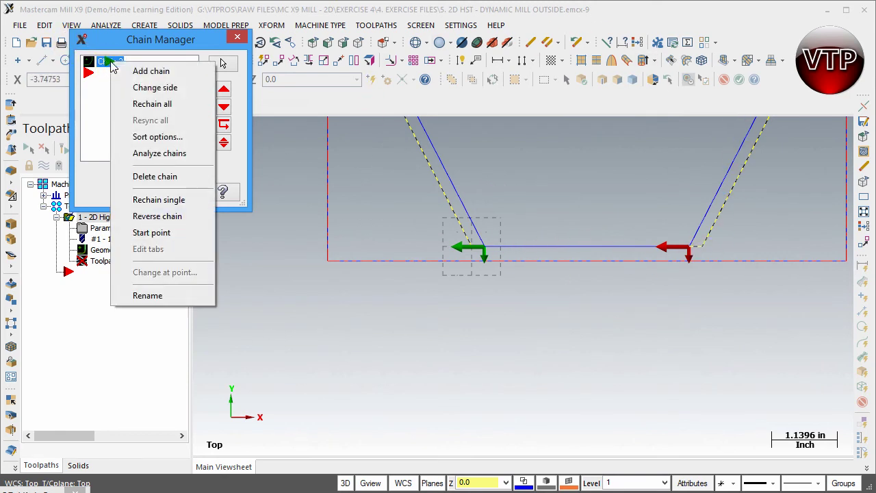
pyautogui.click(159, 72)
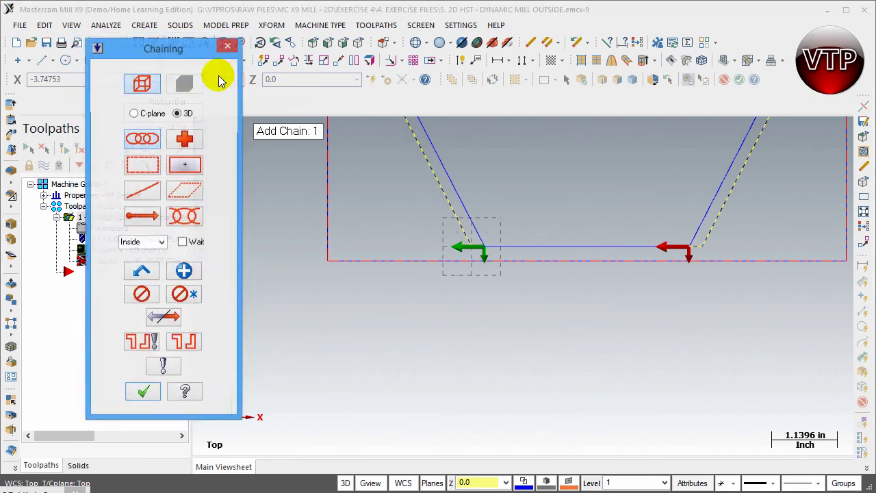
pyautogui.click(641, 245)
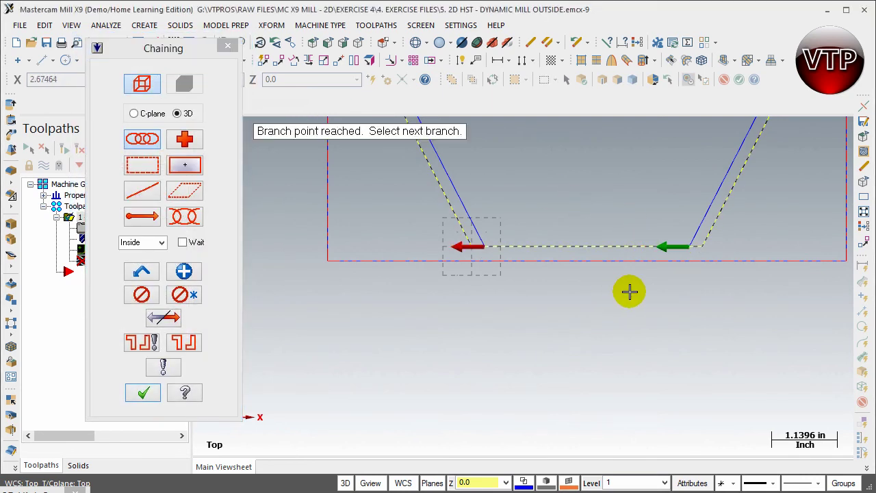
pyautogui.scroll(4, 692, 262)
pyautogui.click(682, 233)
pyautogui.scroll(-3, 678, 229)
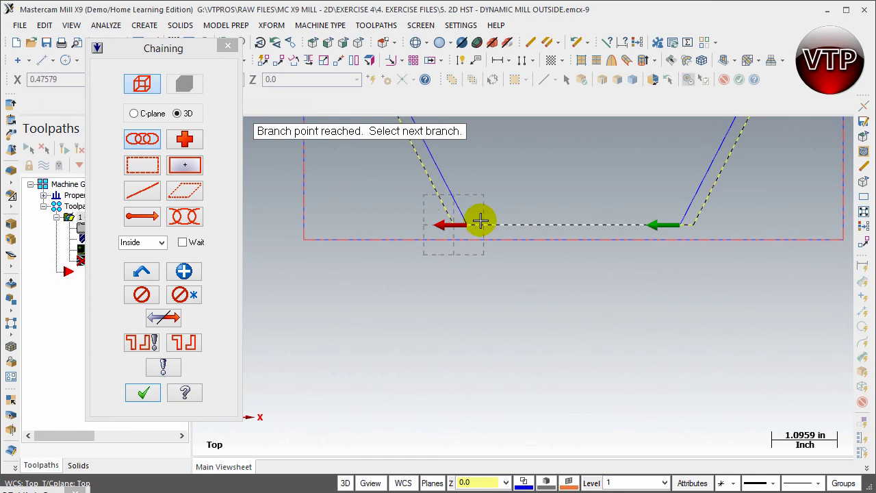
pyautogui.scroll(3, 483, 229)
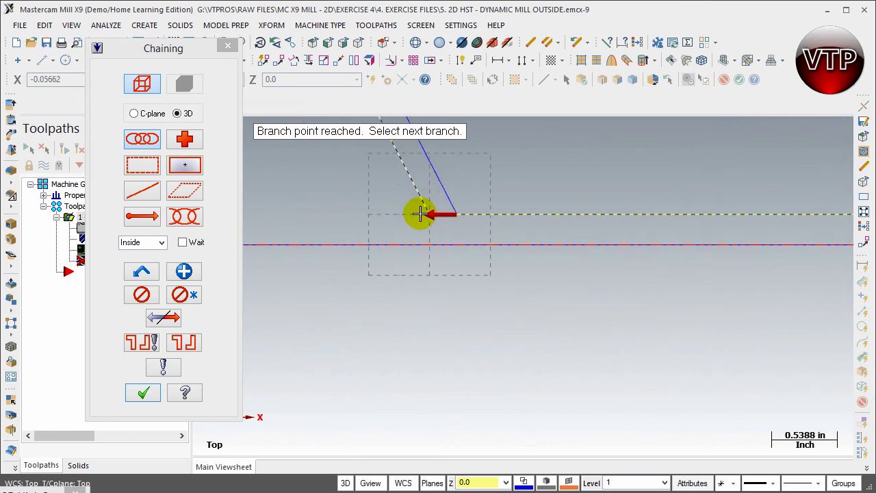
pyautogui.scroll(-3, 435, 205)
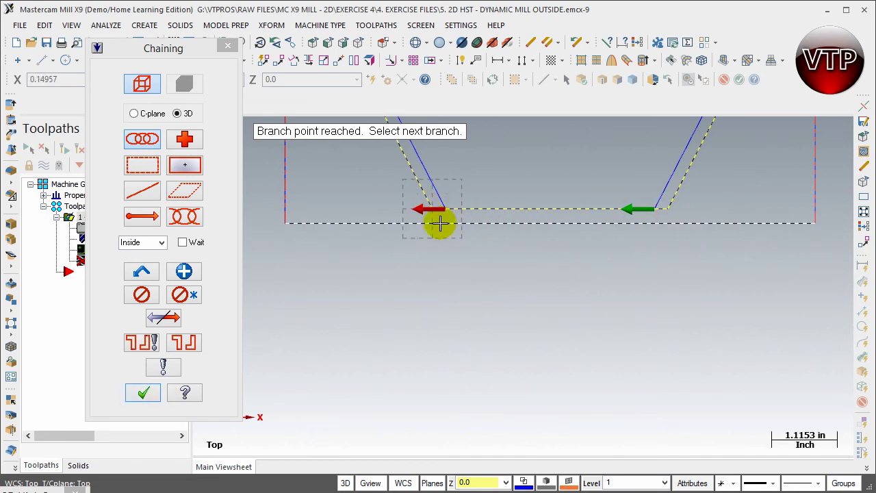
pyautogui.scroll(5, 441, 219)
pyautogui.scroll(1, 418, 168)
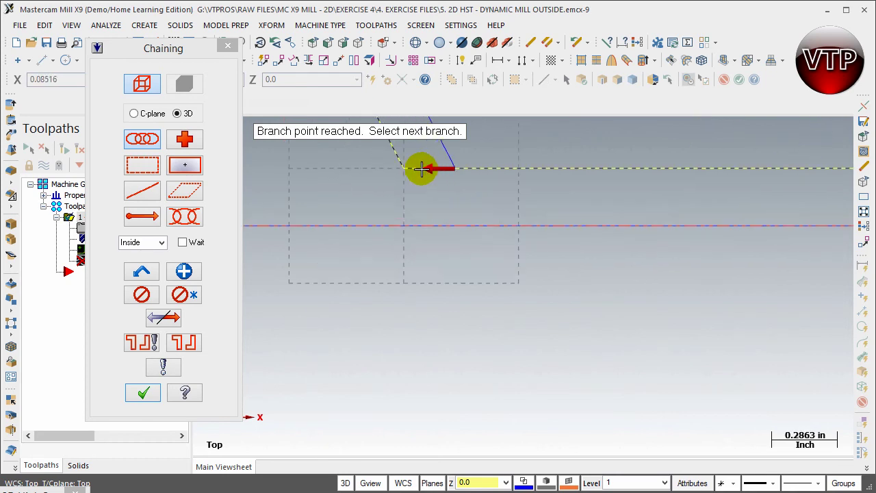
pyautogui.scroll(-3, 544, 205)
pyautogui.scroll(-4, 639, 172)
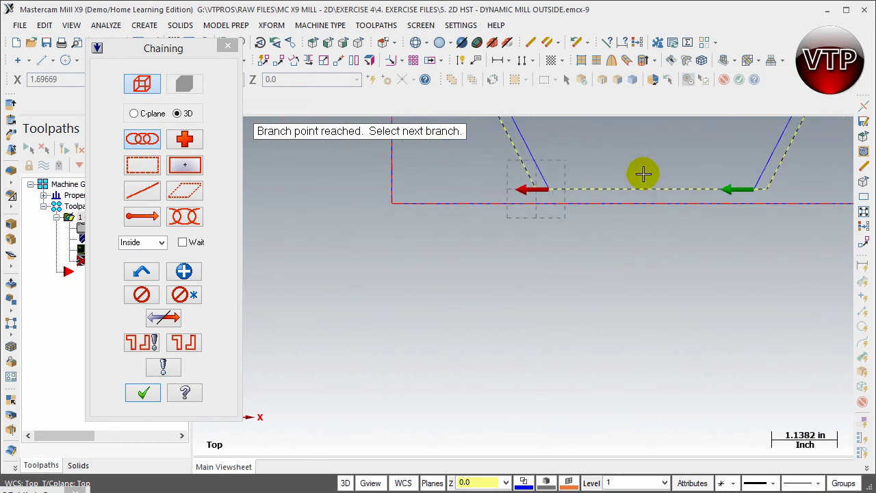
pyautogui.scroll(2, 685, 151)
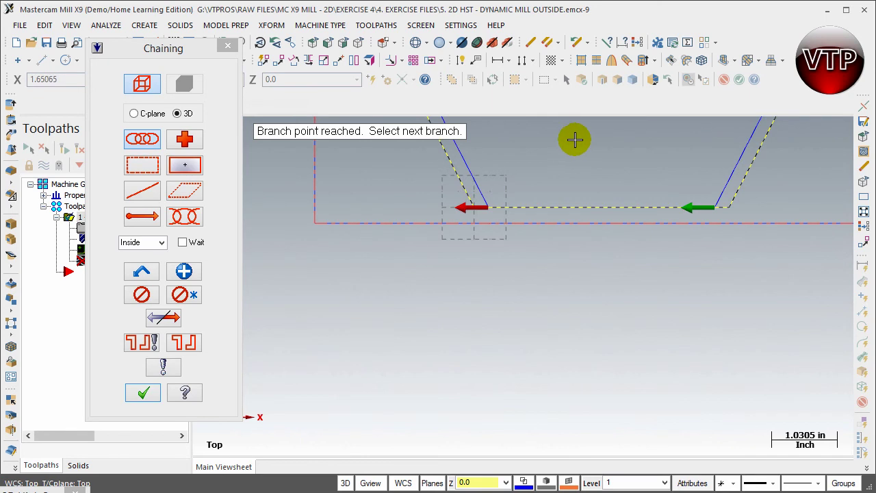
pyautogui.click(155, 396)
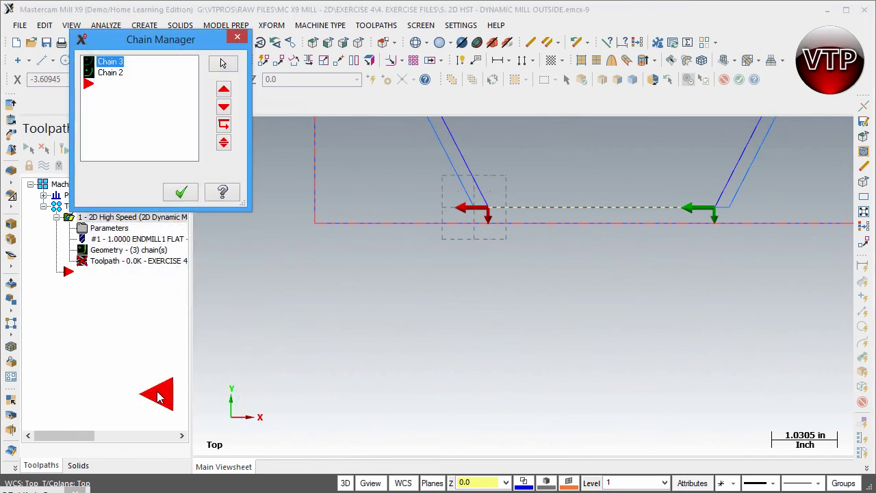
# Delete Chain 3 and Chain 2 from the avoidance region chain list.
pyautogui.rightClick(110, 63)
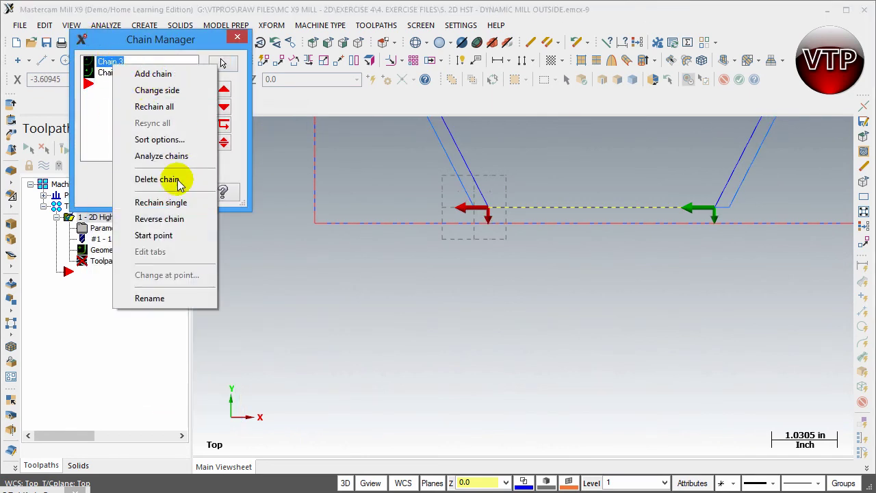
pyautogui.click(163, 180)
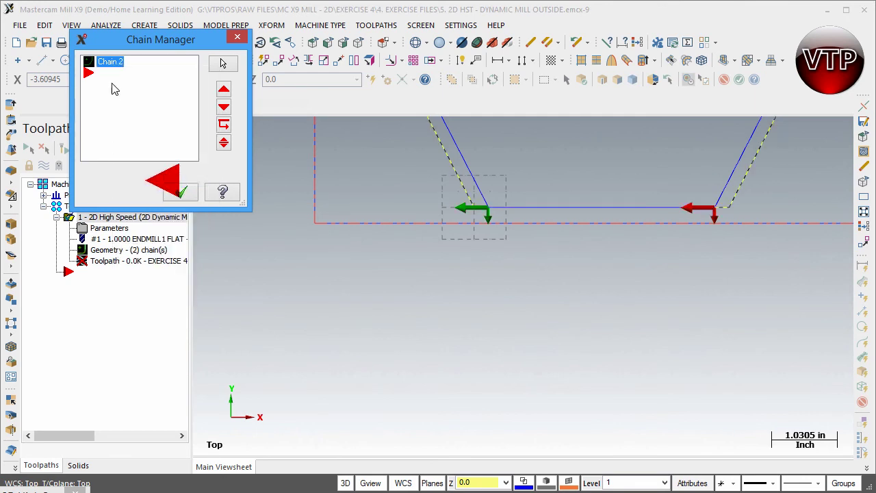
pyautogui.rightClick(113, 62)
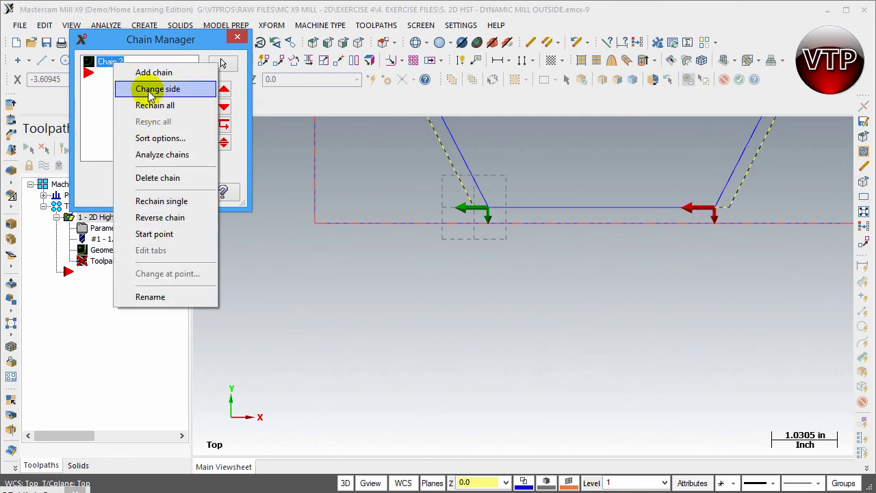
pyautogui.click(157, 178)
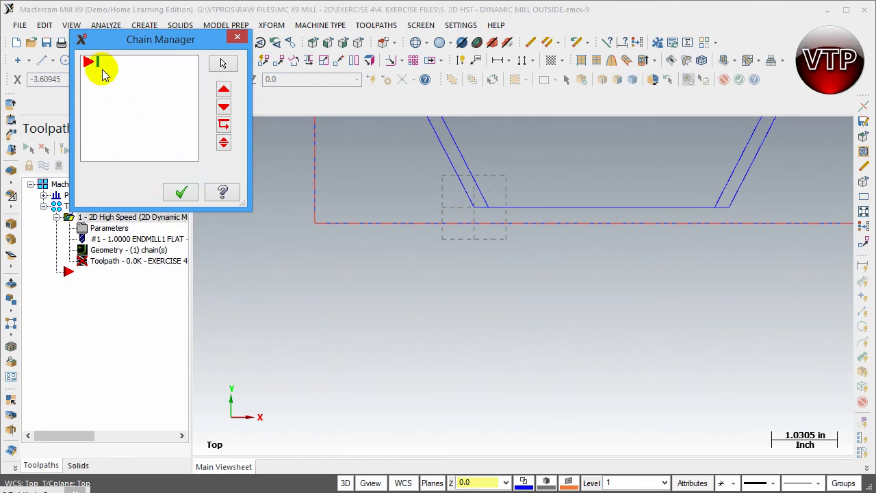
# Add a new Chain 4 starting at the slanted line and confirm the Chain Manager.
pyautogui.rightClick(146, 86)
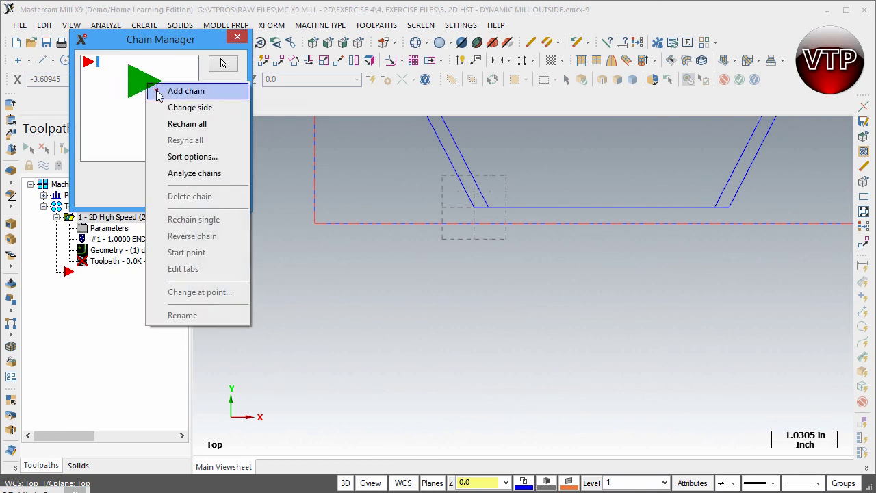
pyautogui.click(159, 90)
pyautogui.click(458, 186)
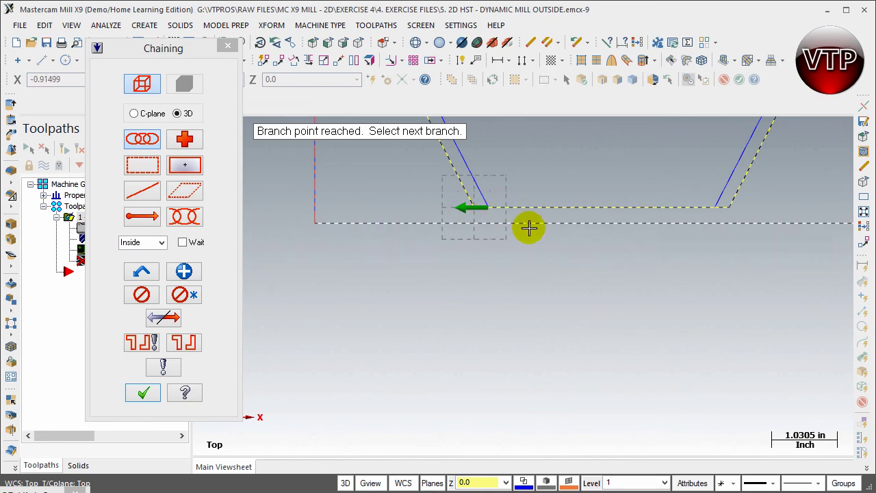
pyautogui.click(143, 392)
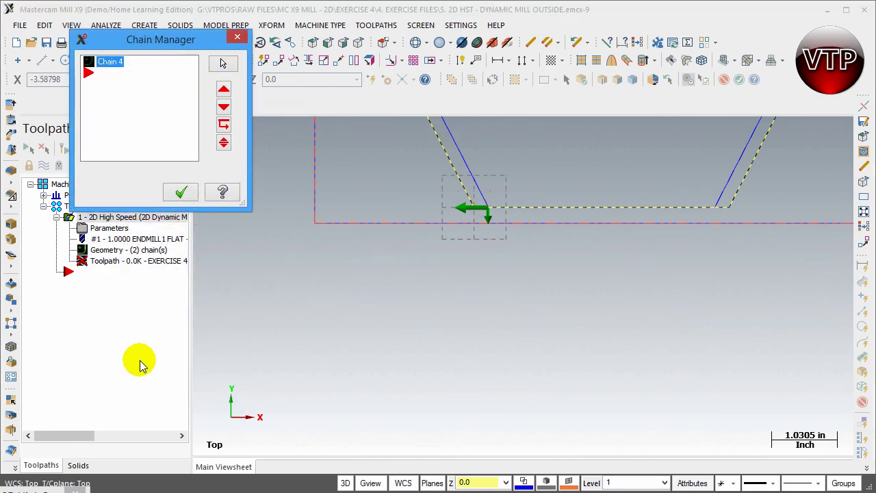
pyautogui.click(181, 192)
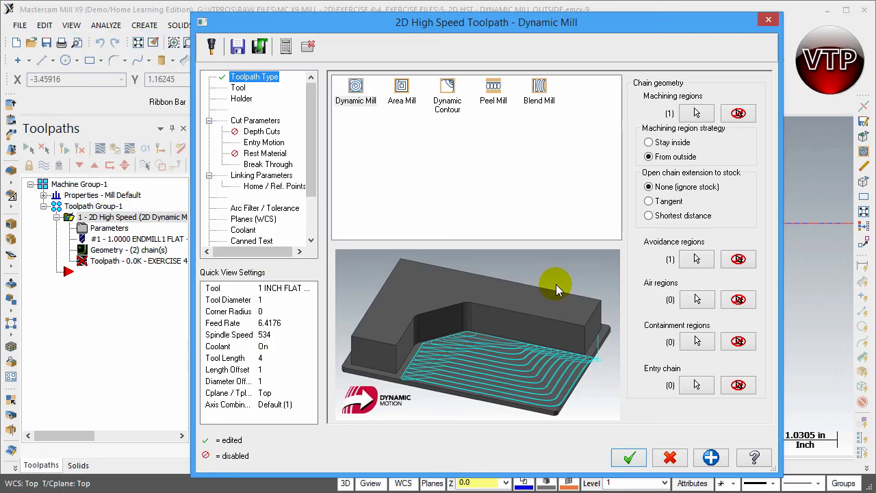
# Cancel the parameters, regenerate the dirty toolpath to 295.4K, and fit the part in view.
pyautogui.click(659, 463)
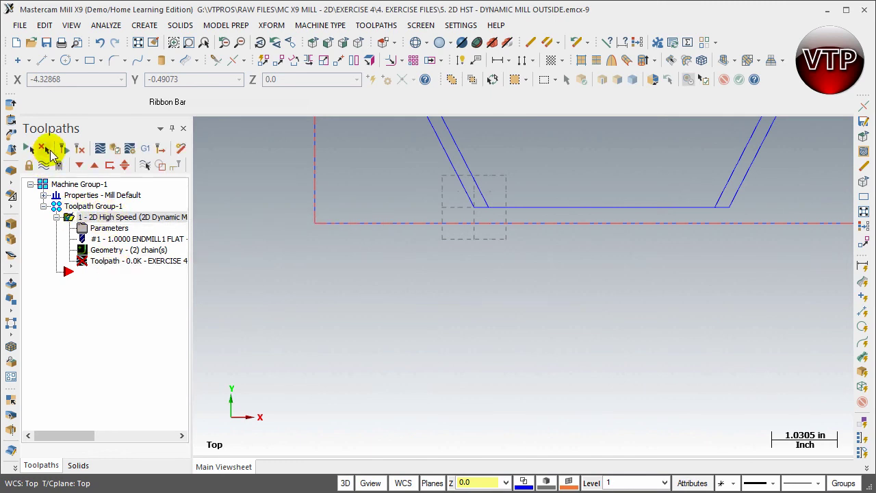
pyautogui.click(65, 149)
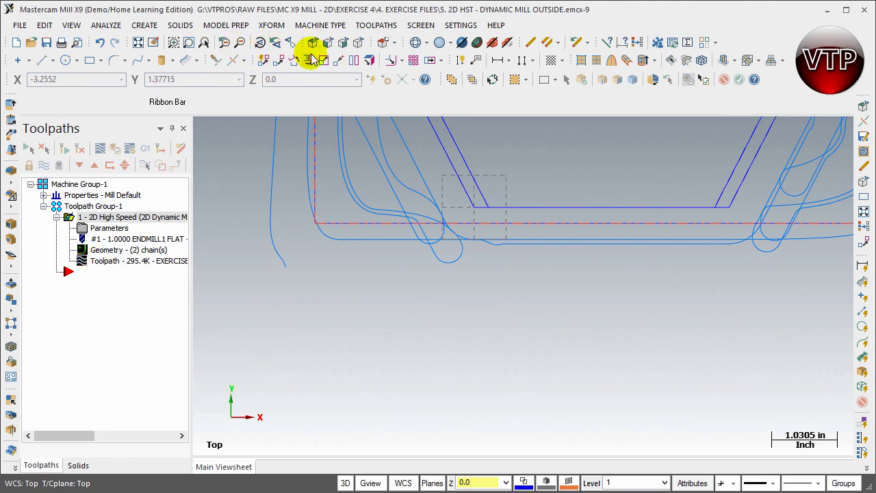
pyautogui.click(138, 42)
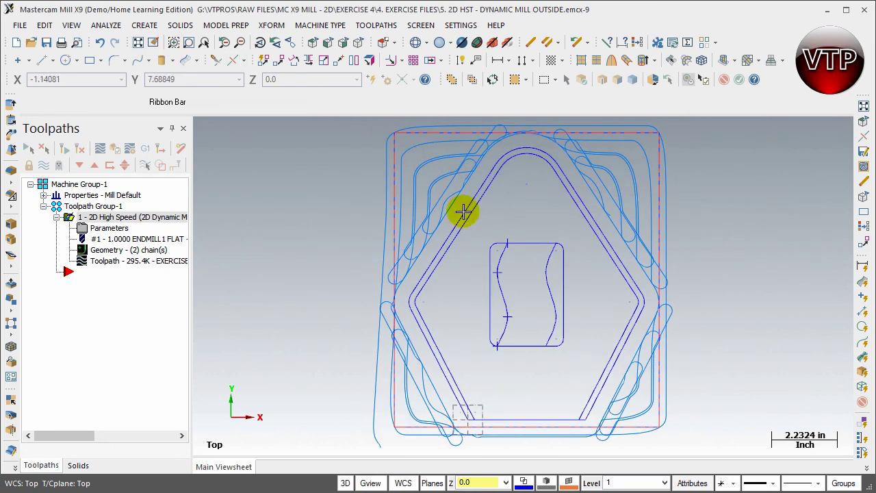